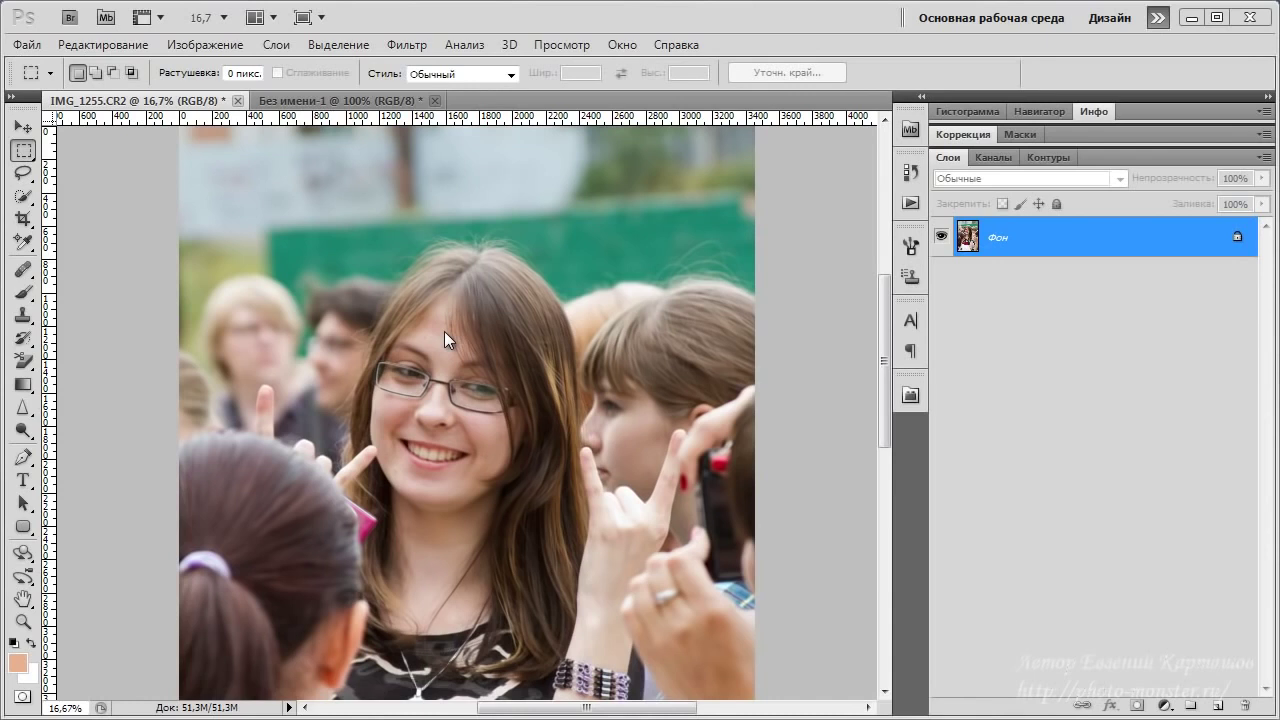
Step: Add a Selective Color adjustment layer to the peach-coloured document Без имени-1 and display its settings
click(335, 102)
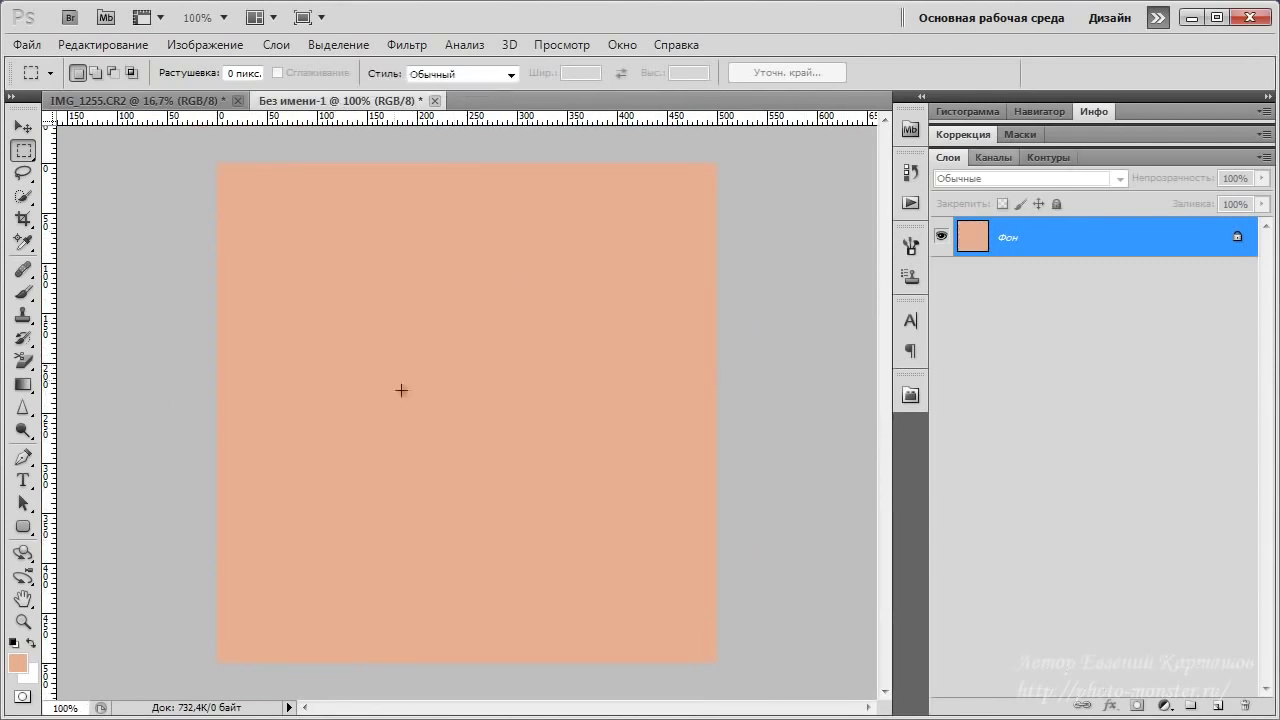
click(1085, 111)
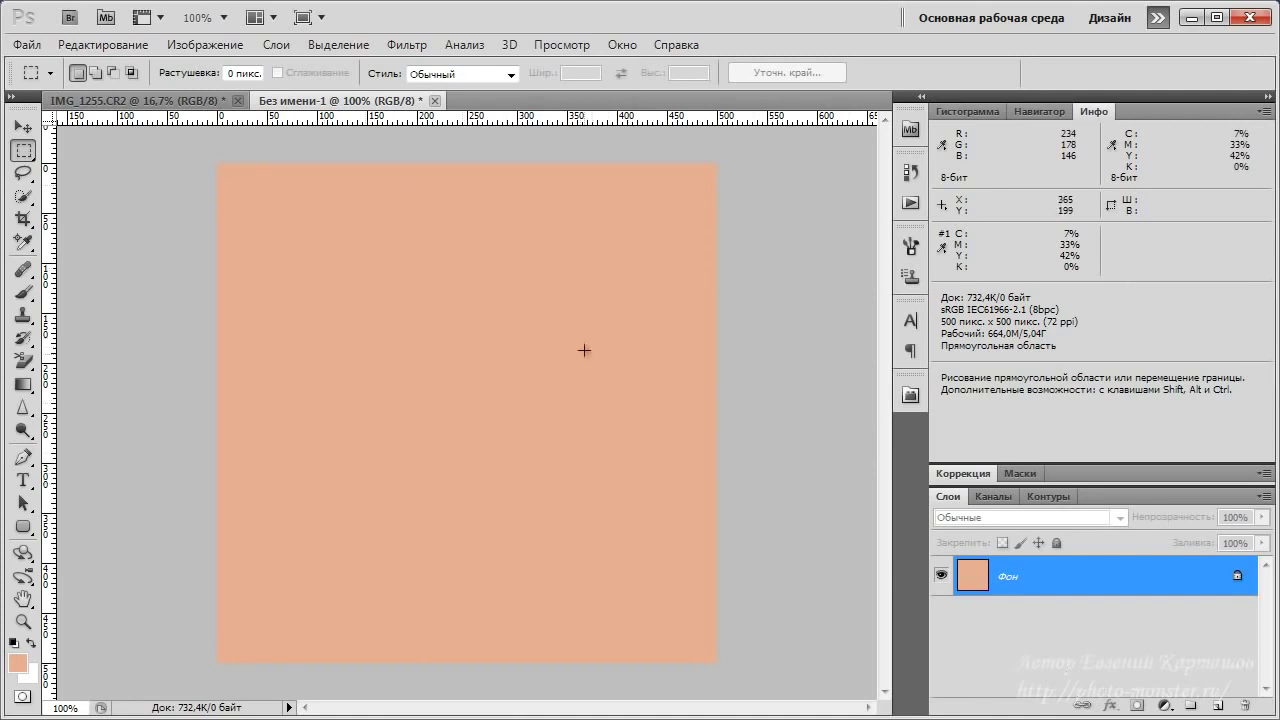
click(1164, 706)
click(1184, 694)
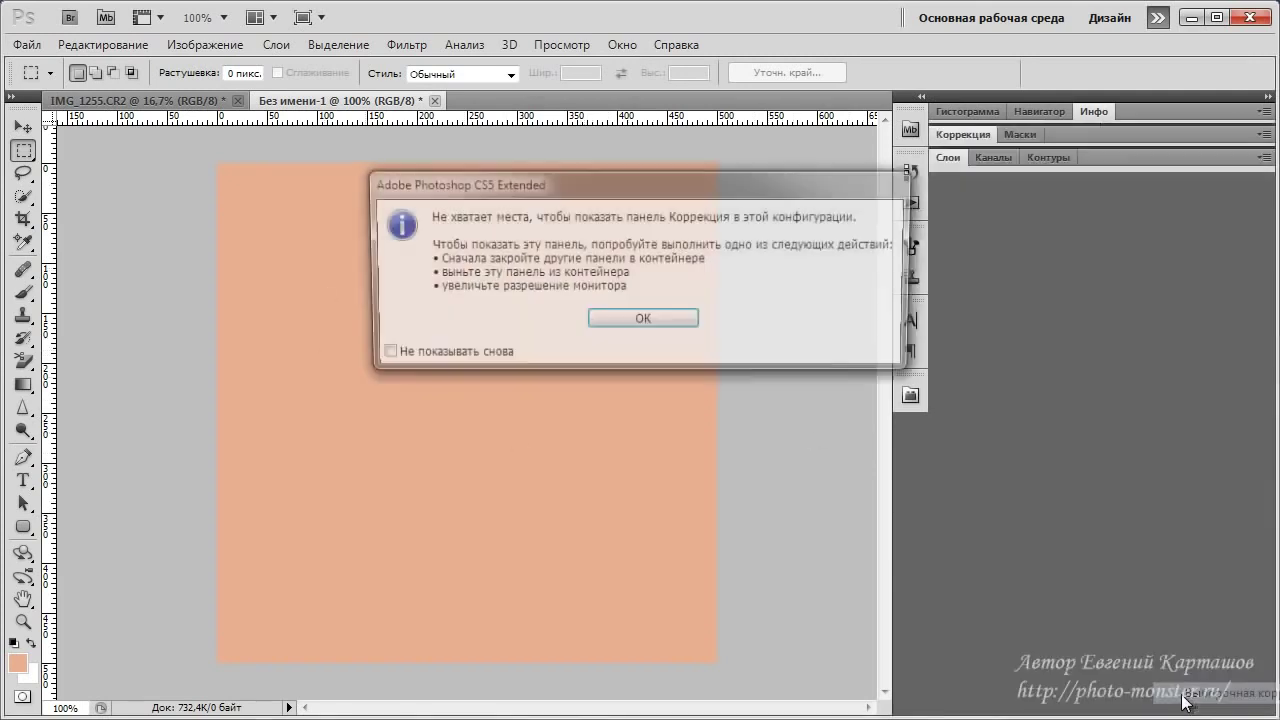
click(649, 317)
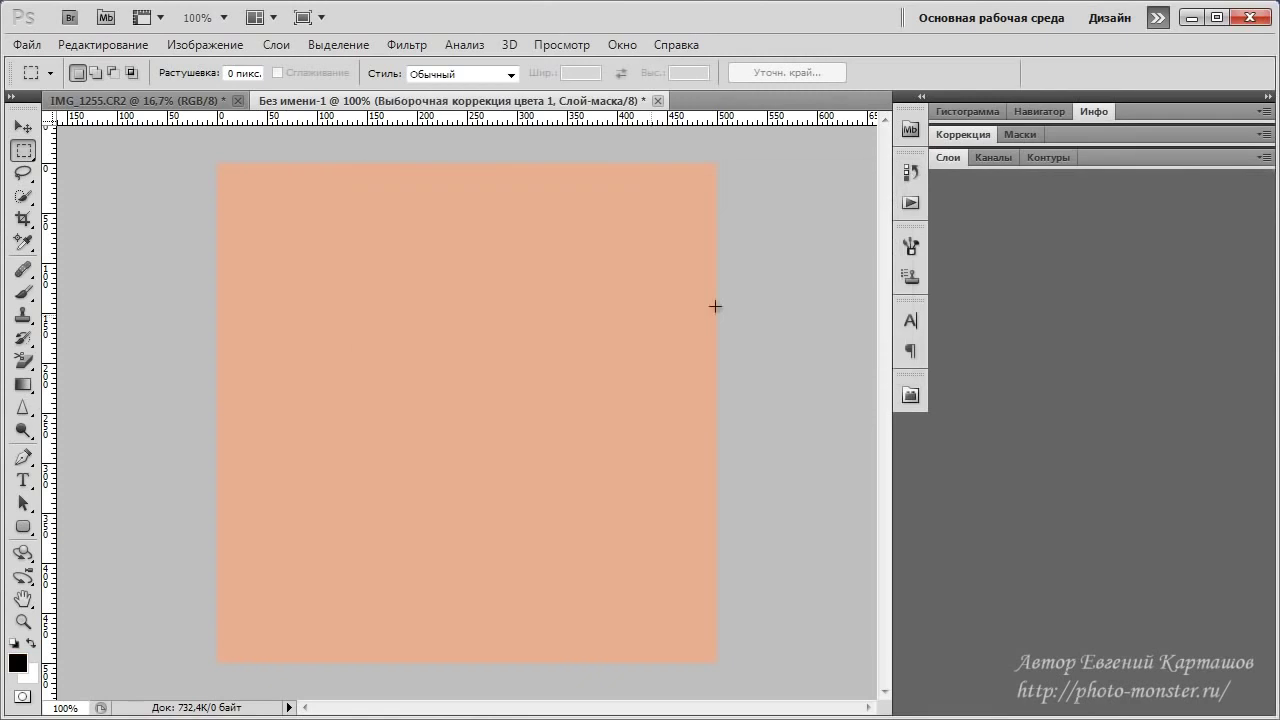
click(1062, 137)
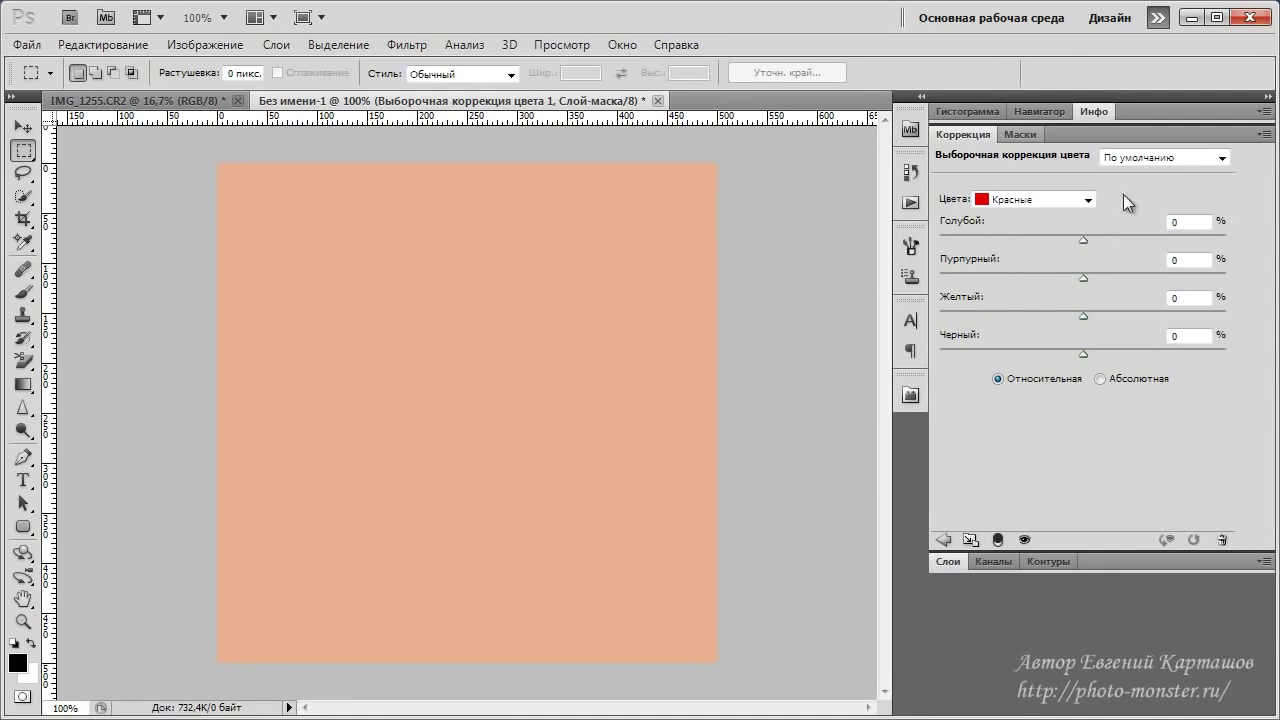
Step: For the Reds, try Cyan at -100% and +100%, switch the method to Absolute, and set Cyan to -100% again
click(1088, 200)
click(1057, 441)
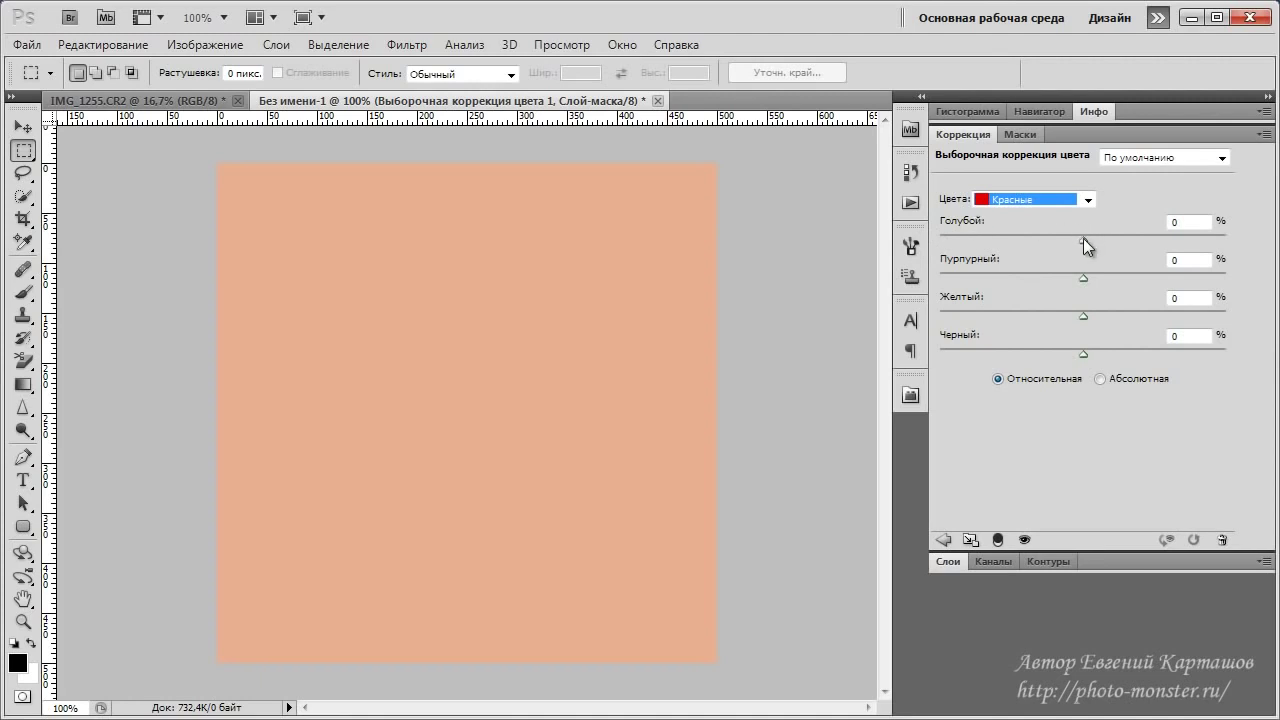
drag(1083, 238, 900, 237)
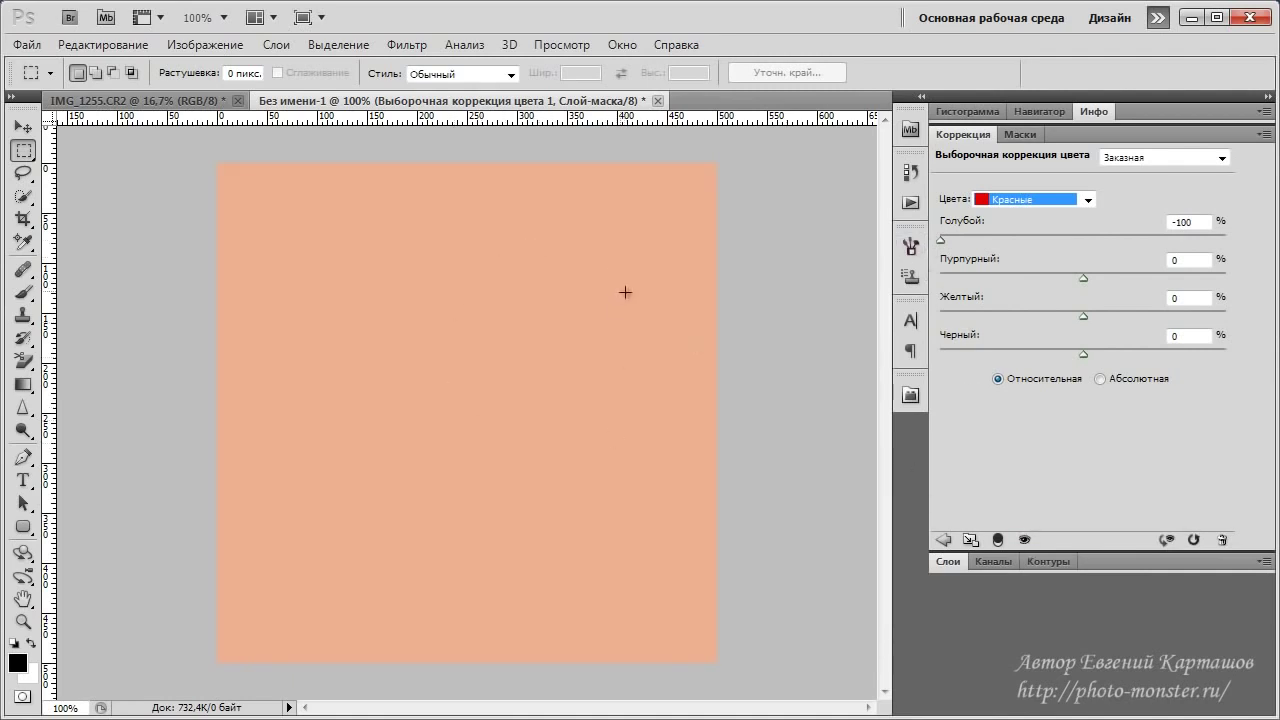
drag(940, 243, 1261, 254)
click(1026, 541)
click(1099, 379)
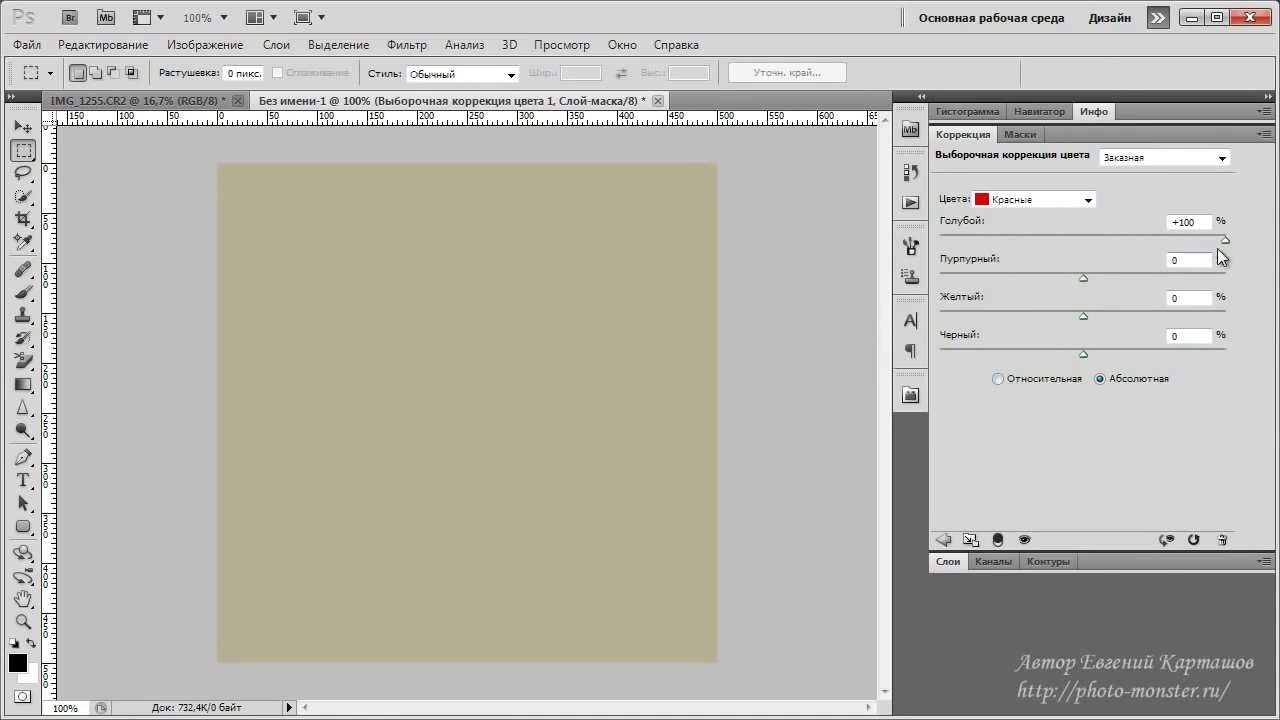
drag(1225, 241, 889, 247)
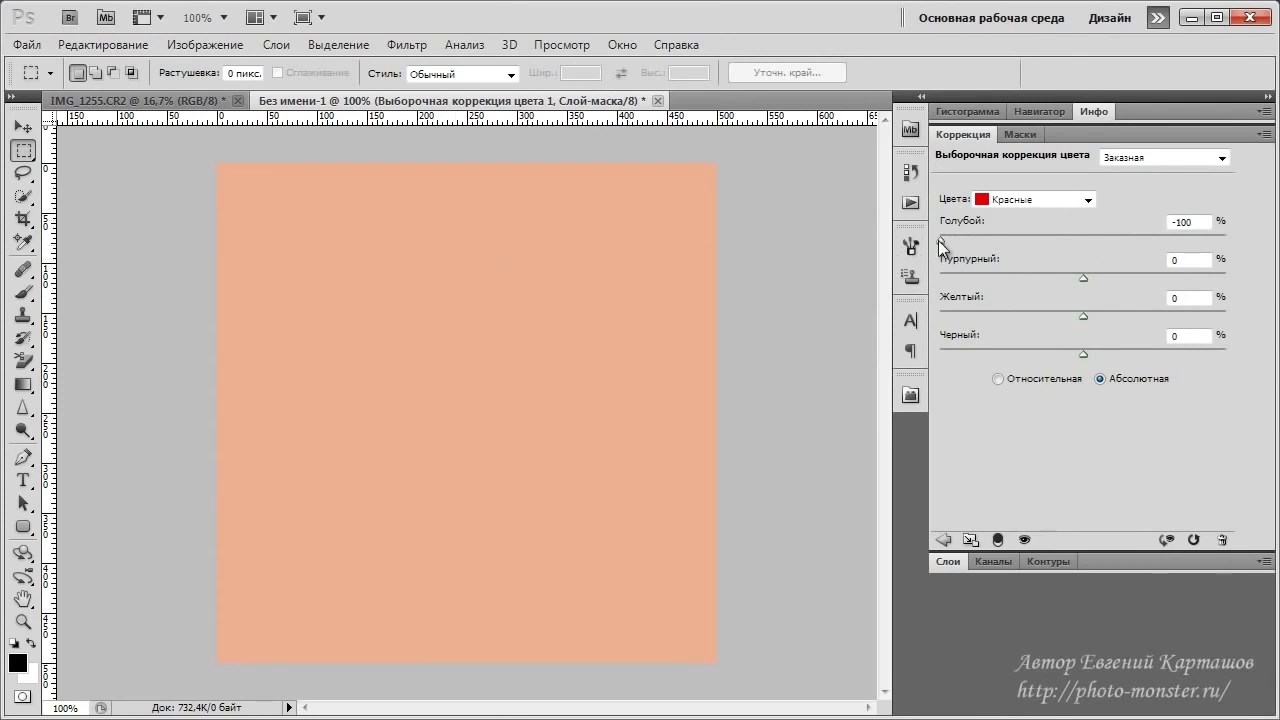
Step: Adjust the Reds to Cyan -71%, Yellow +11% and Black -6%
drag(941, 241, 1136, 248)
drag(1135, 241, 983, 239)
drag(1082, 316, 1098, 316)
drag(1080, 353, 1075, 353)
Step: For the Yellows, try Cyan at -78%, a lower Yellow amount, and Black at +46% and -97%
click(1088, 200)
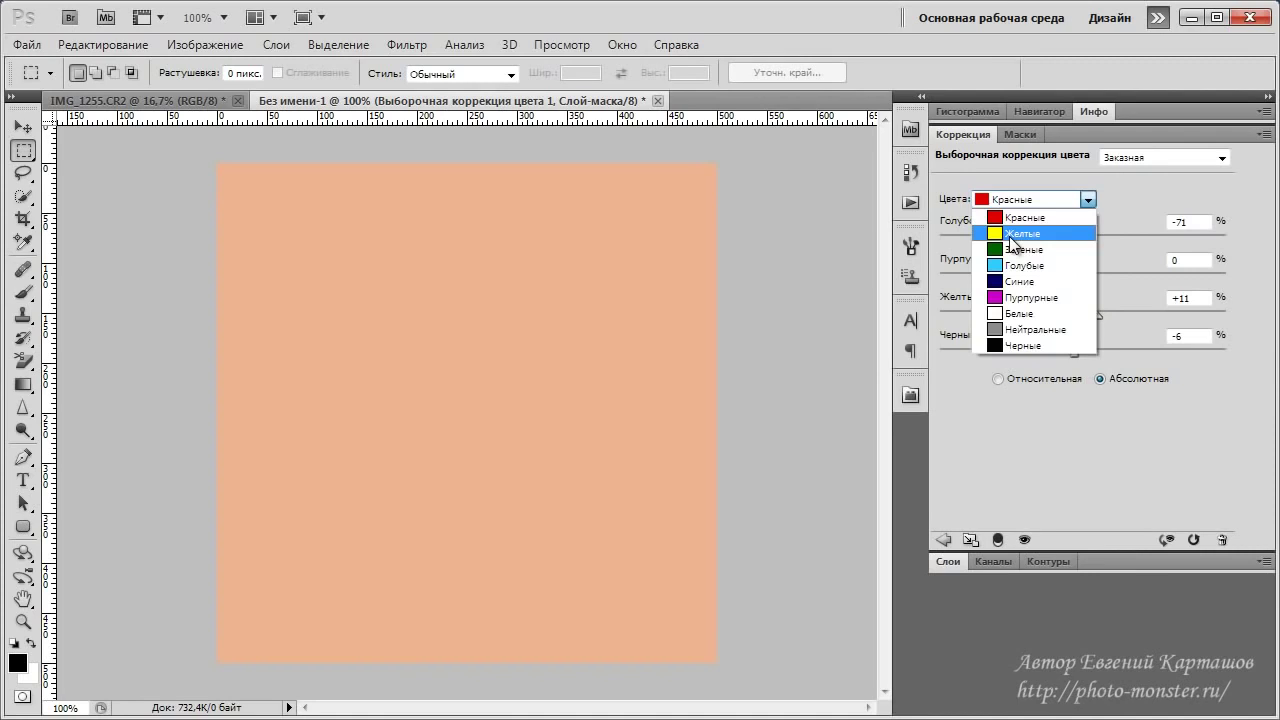
click(1012, 233)
drag(1086, 240, 971, 244)
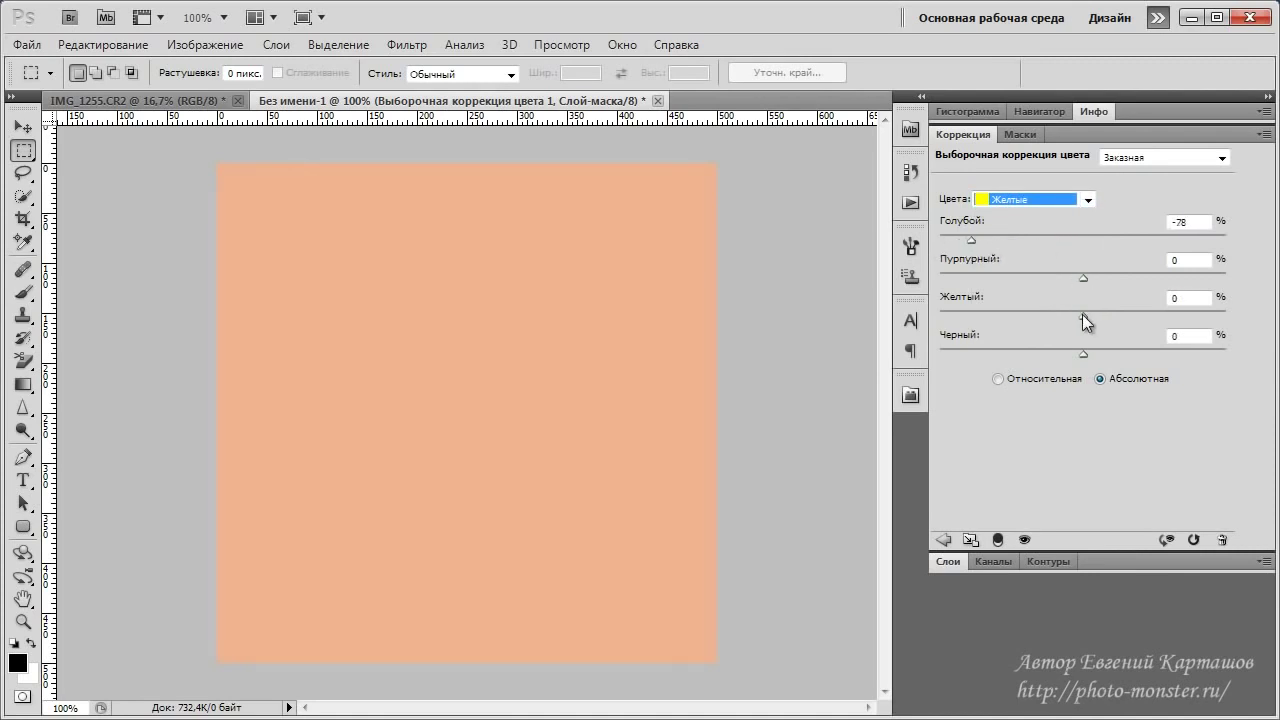
drag(1083, 313, 1022, 317)
drag(1028, 316, 1083, 314)
drag(1081, 354, 1151, 351)
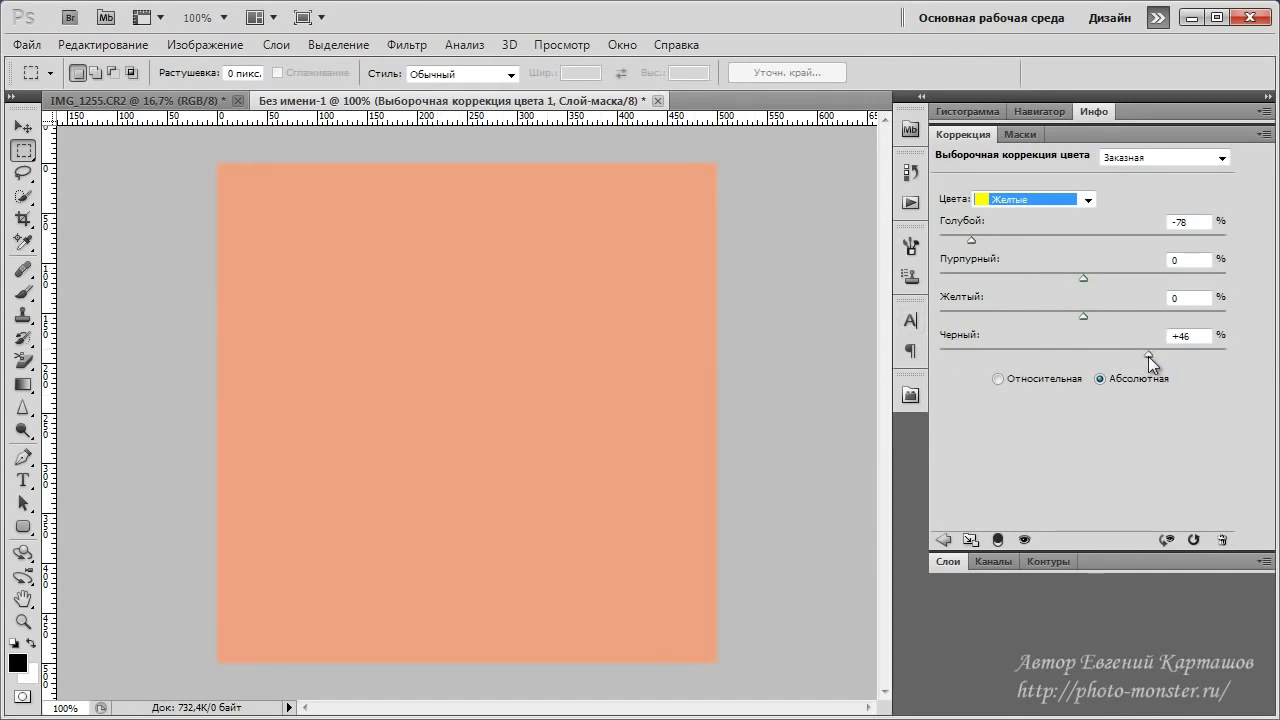
drag(1148, 356, 935, 352)
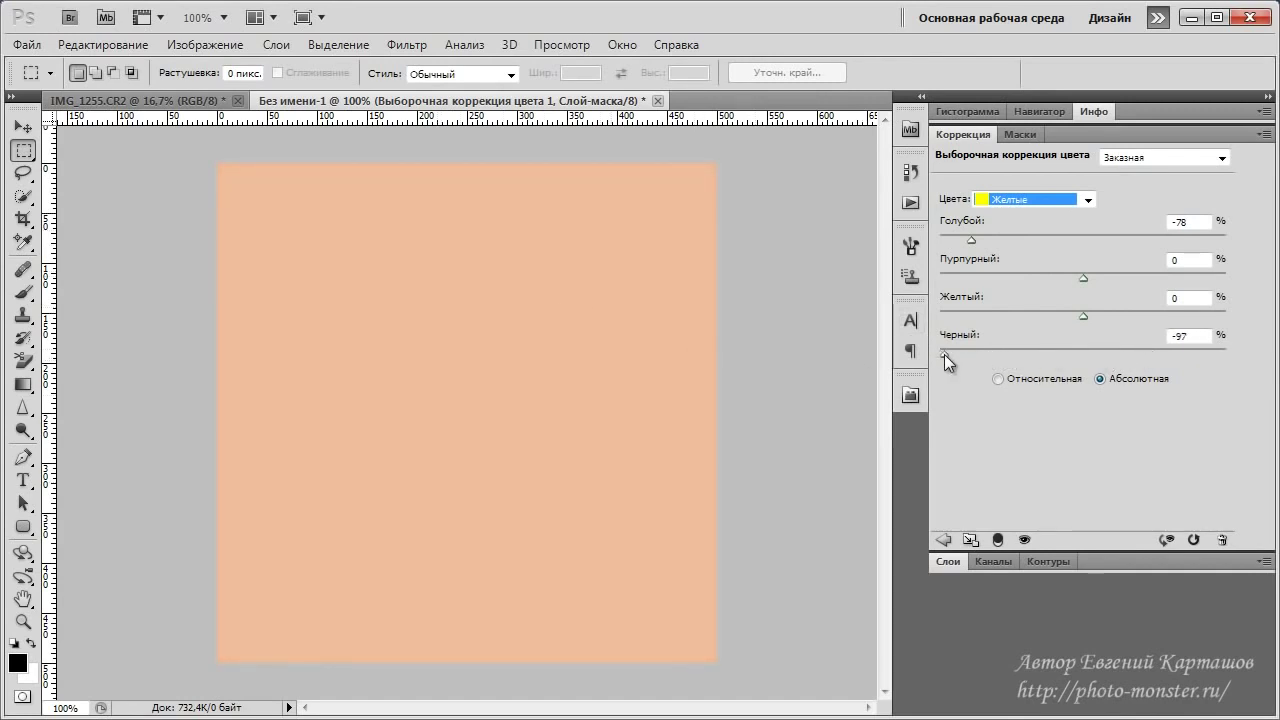
Step: Reset Black and Cyan of the Yellows to 0%
click(952, 340)
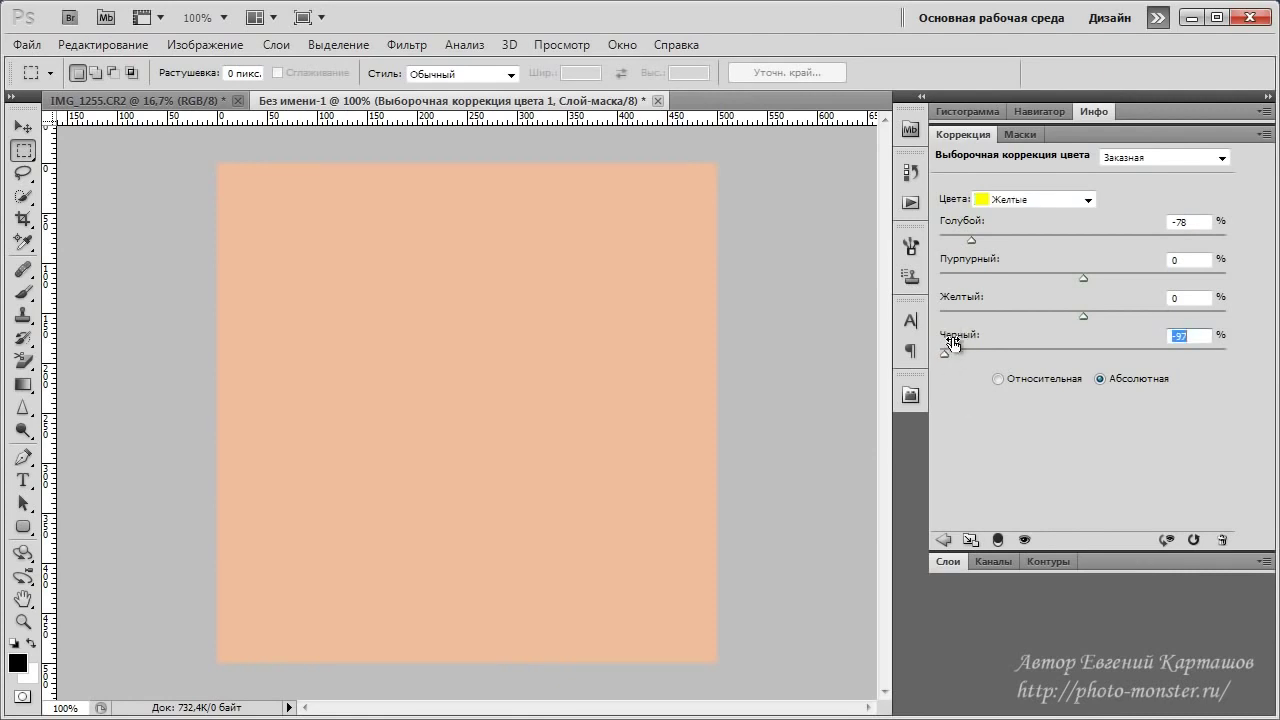
text(0)
click(963, 224)
text(0)
key(Return)
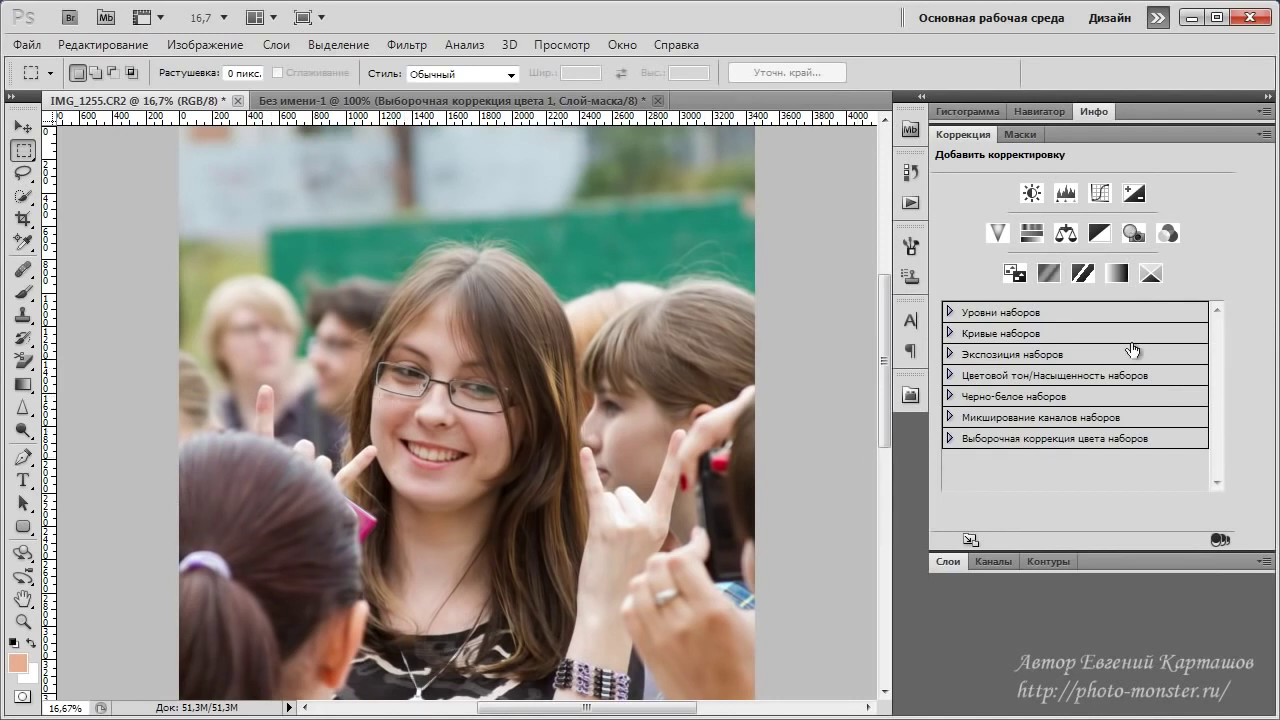
Step: Add a Selective Color adjustment layer to the portrait IMG_1255.CR2, with Cyan of the Reds at -62% and the Relative method
click(1149, 280)
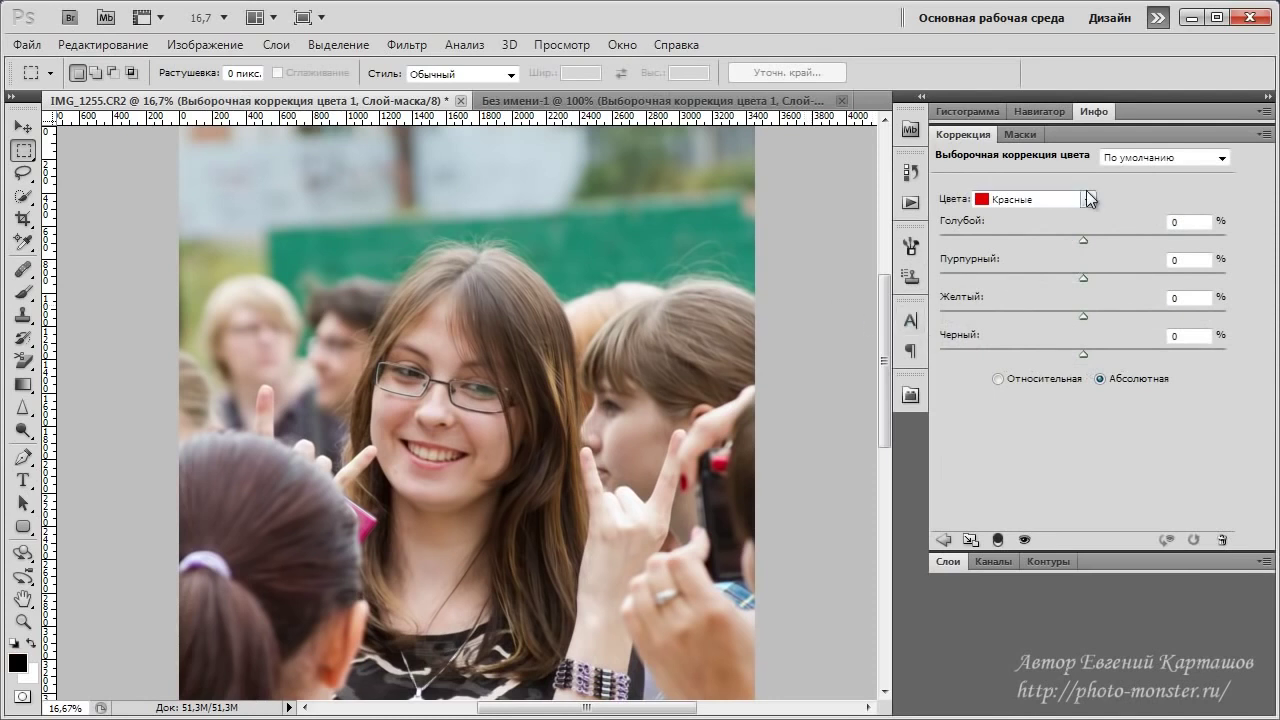
drag(1084, 240, 994, 242)
click(1002, 374)
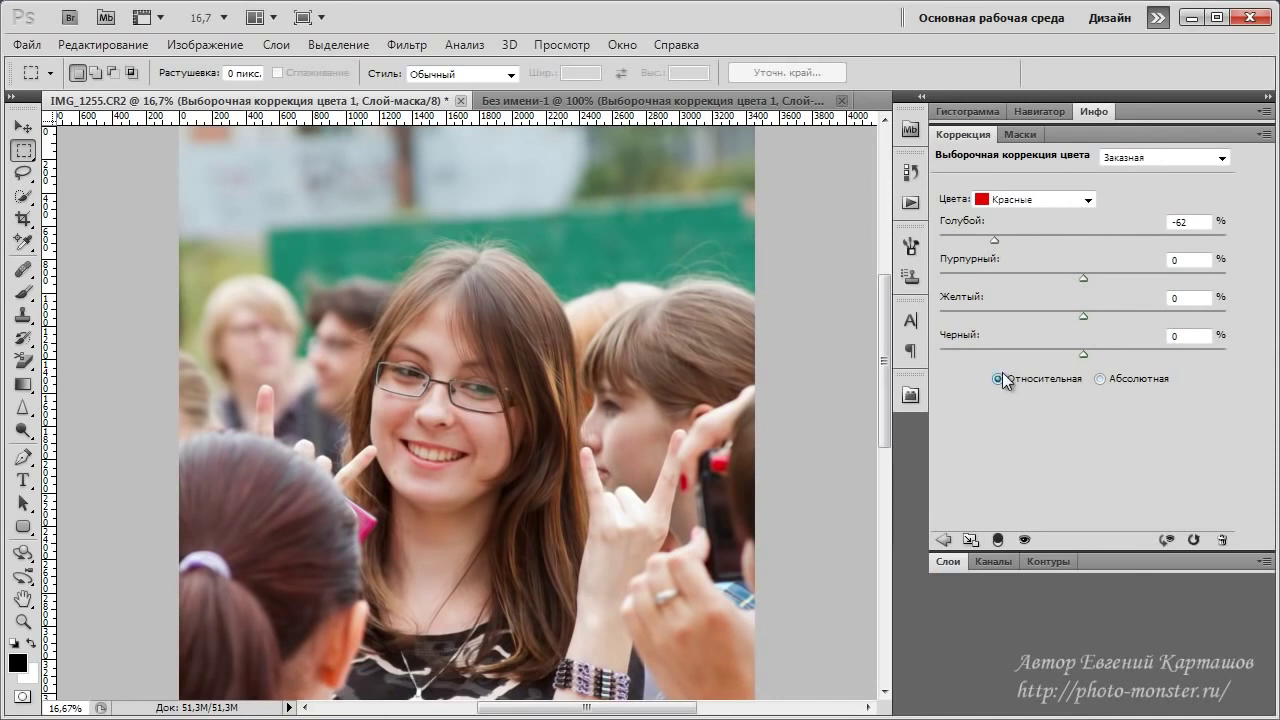
Step: Set the Reds to Cyan -83%, Magenta +8%, Yellow +32% and Black +9%
drag(995, 240, 962, 242)
drag(1083, 317, 1128, 317)
click(1081, 279)
drag(1081, 279, 1090, 280)
mouse_move(1082, 359)
mouse_down()
mouse_move(1056, 360)
mouse_move(1119, 370)
mouse_move(1097, 366)
mouse_up()
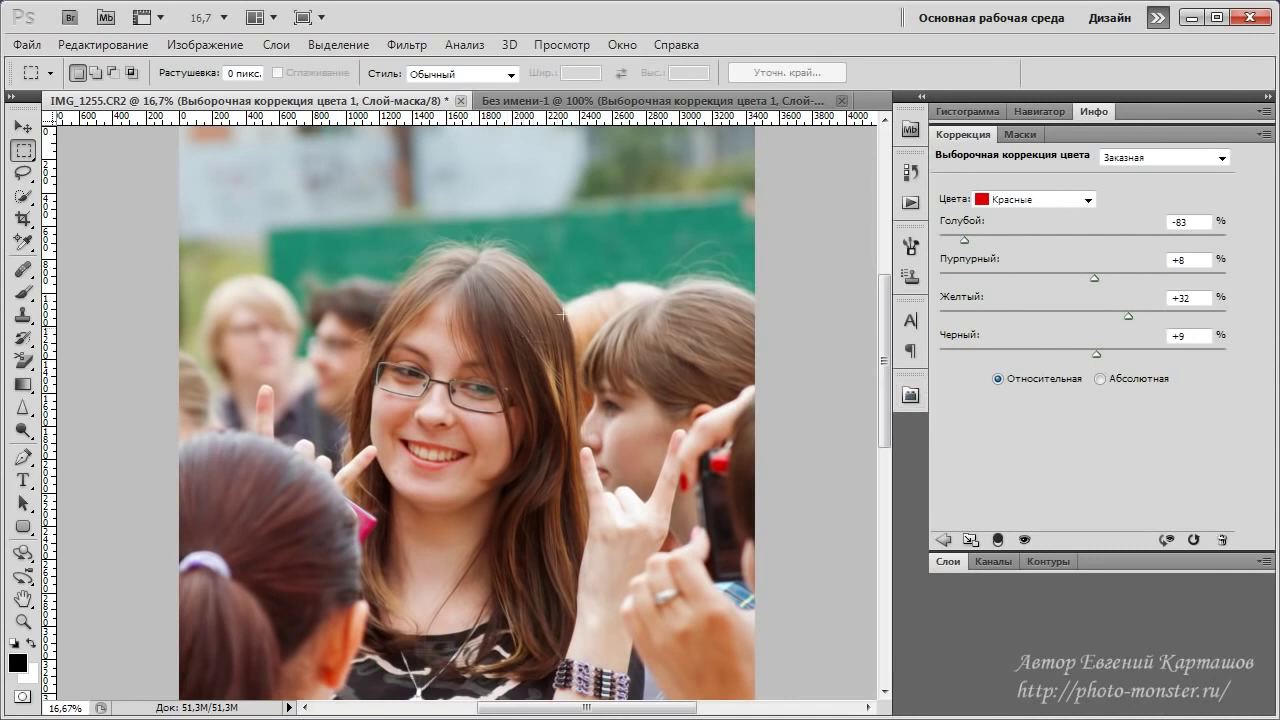
Step: Set the Yellows to Cyan -39%, Magenta +4% and Yellow about +22%, and raise their Black slightly
click(1089, 202)
click(1010, 232)
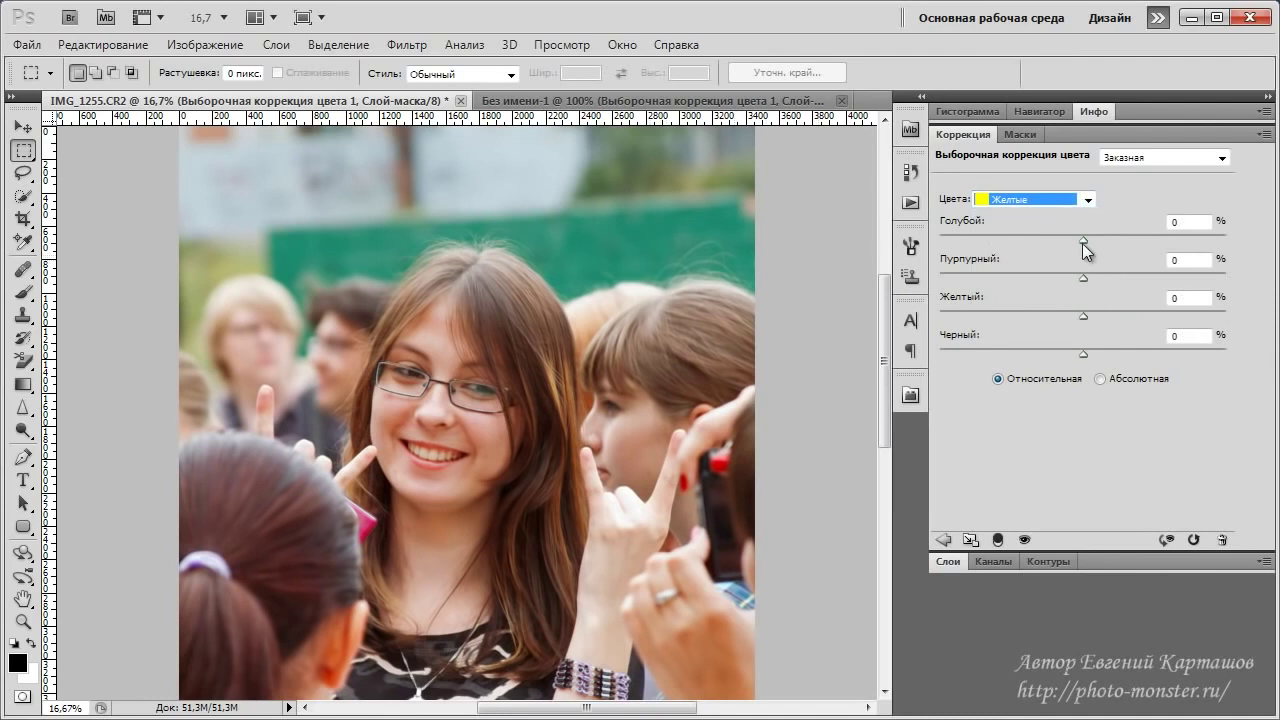
drag(1084, 243, 1027, 247)
mouse_move(1082, 279)
mouse_down()
mouse_move(1101, 277)
mouse_move(1082, 278)
mouse_up()
drag(1082, 279, 1088, 279)
drag(1083, 315, 1113, 316)
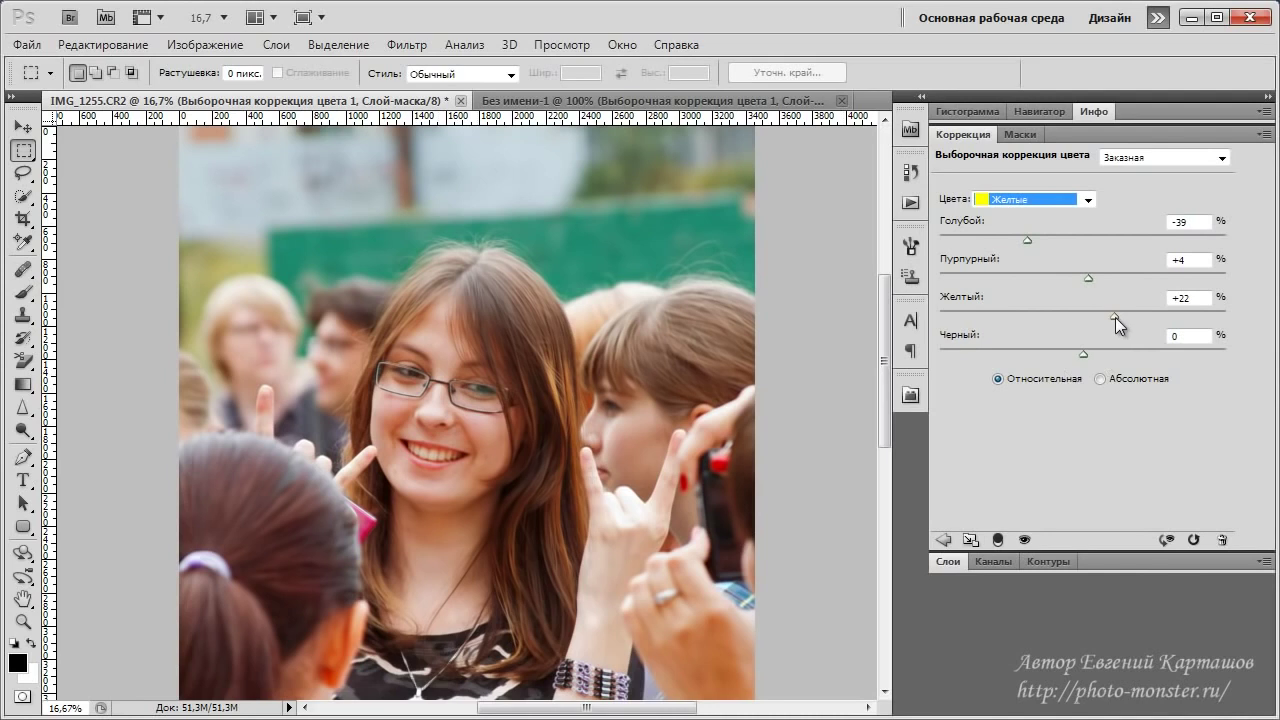
drag(1115, 317, 1117, 317)
mouse_move(1086, 354)
mouse_down()
mouse_move(1057, 355)
mouse_move(1103, 357)
mouse_up()
Step: Lower the Selective Color layer's opacity to 53% and toggle its visibility to compare before and after
double_click(1096, 566)
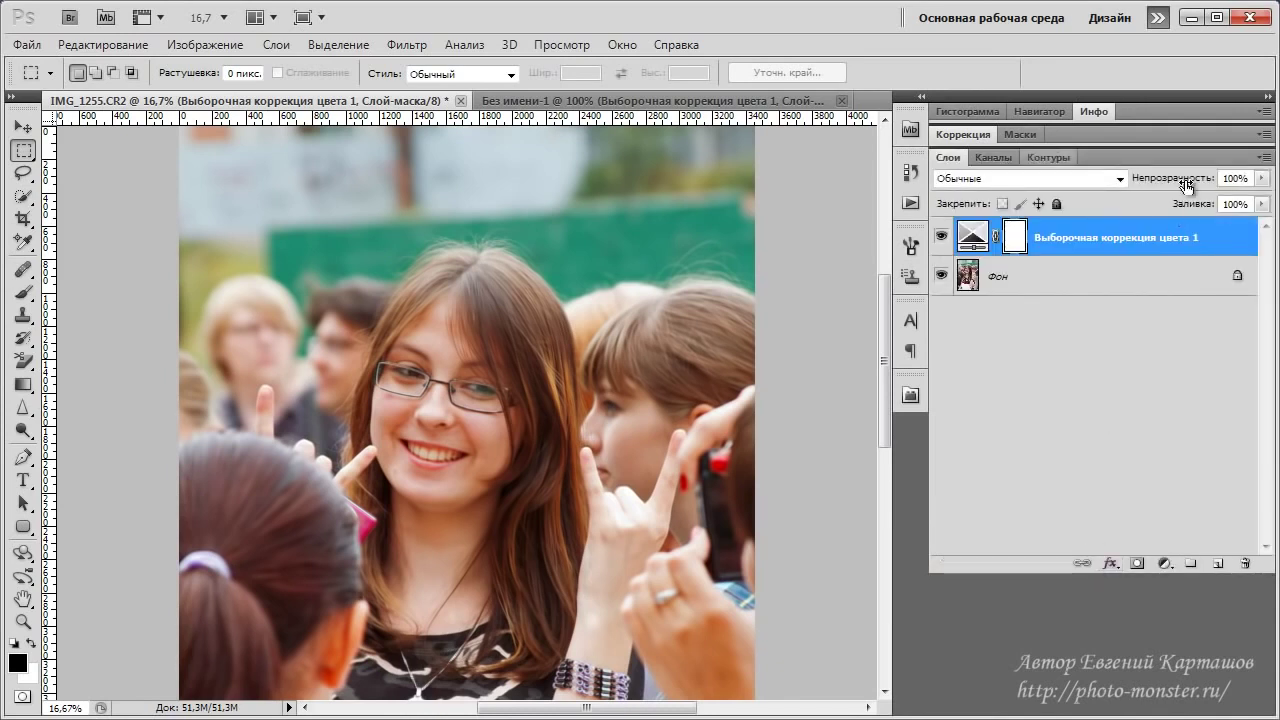
drag(1186, 186, 1140, 188)
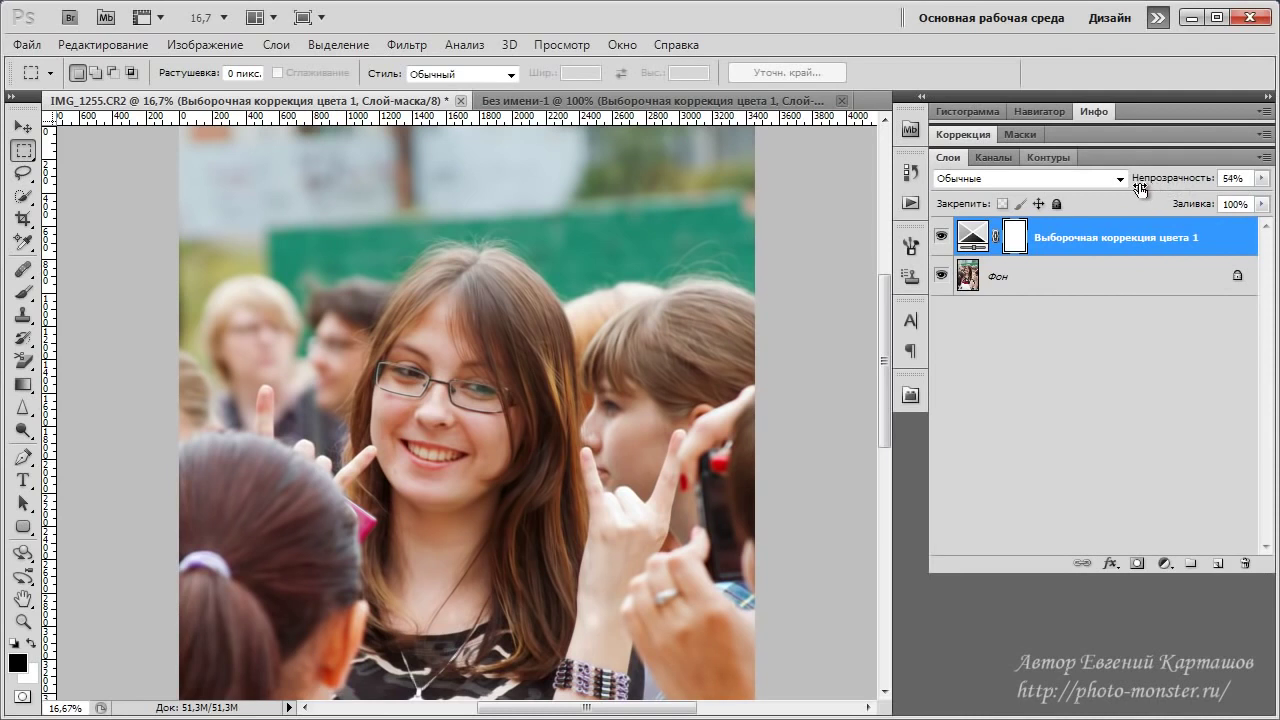
click(940, 240)
click(940, 240)
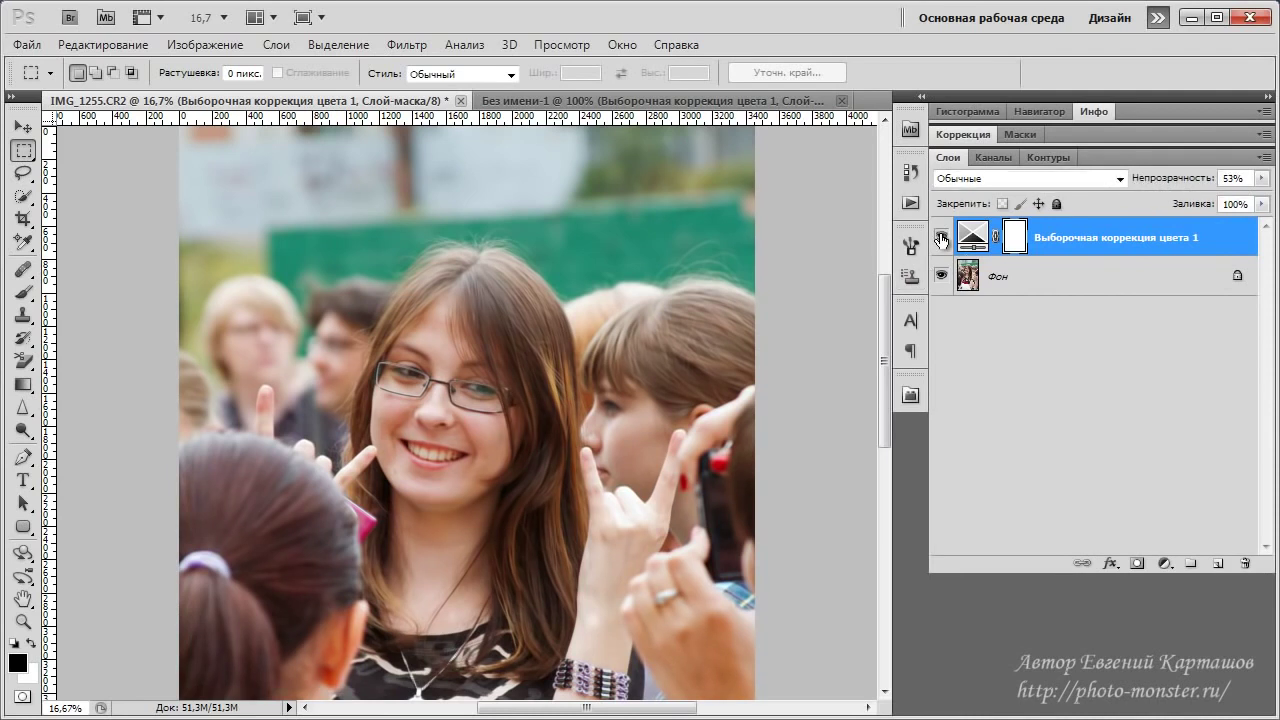
click(940, 240)
click(940, 240)
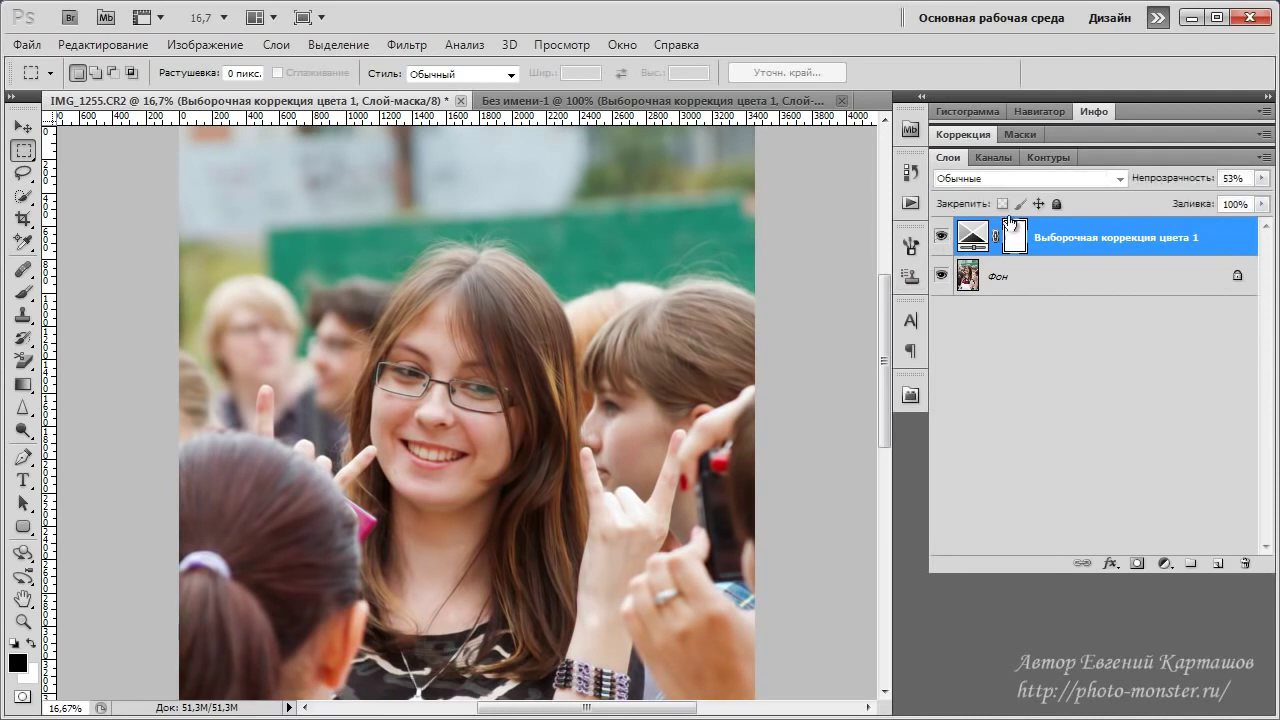
click(944, 238)
click(944, 238)
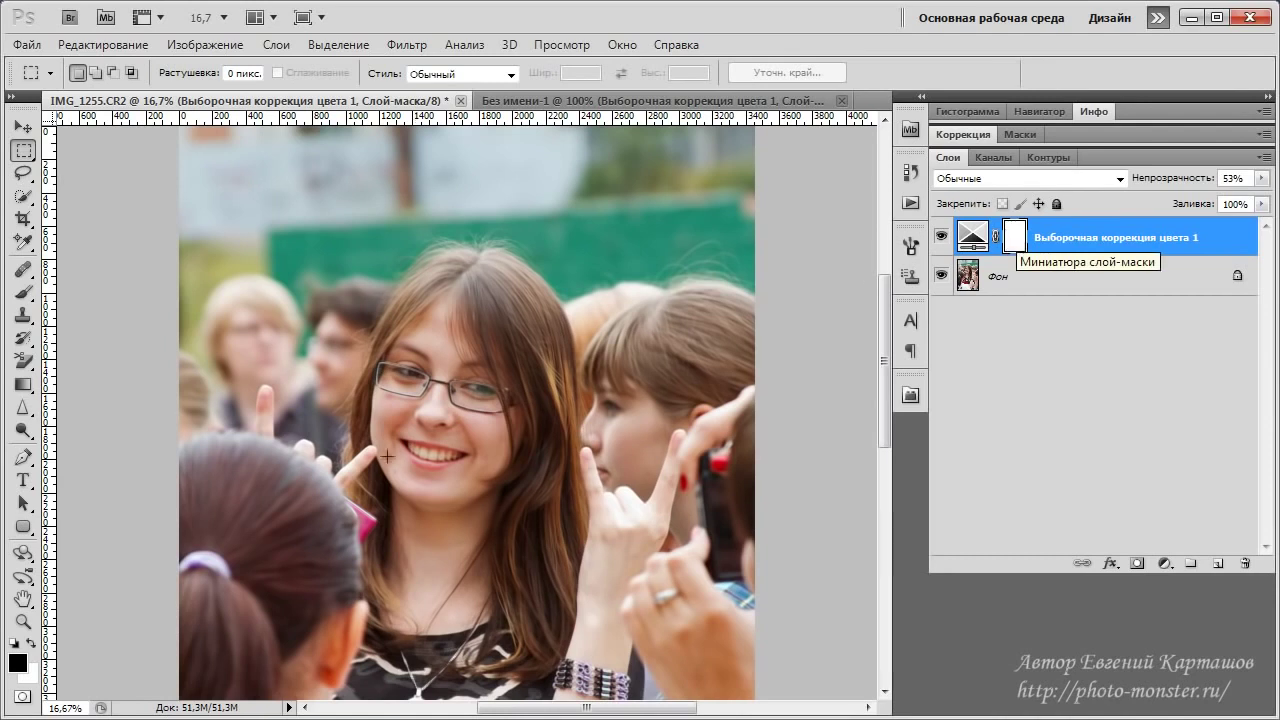
Step: Paint black on the adjustment layer's mask near the foreground woman's ear with a 400 px brush, and toggle the mask to compare
click(23, 296)
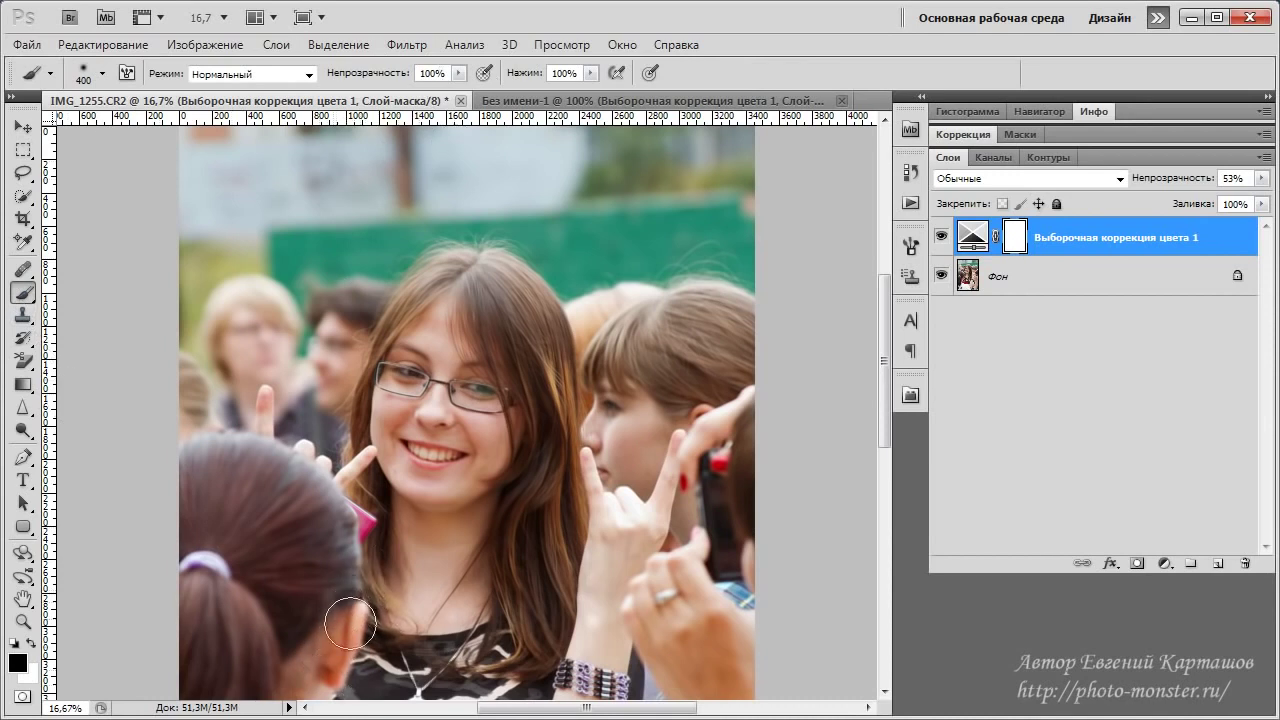
mouse_move(350, 624)
mouse_down()
mouse_move(325, 665)
mouse_move(327, 622)
mouse_up()
shift+click(1019, 234)
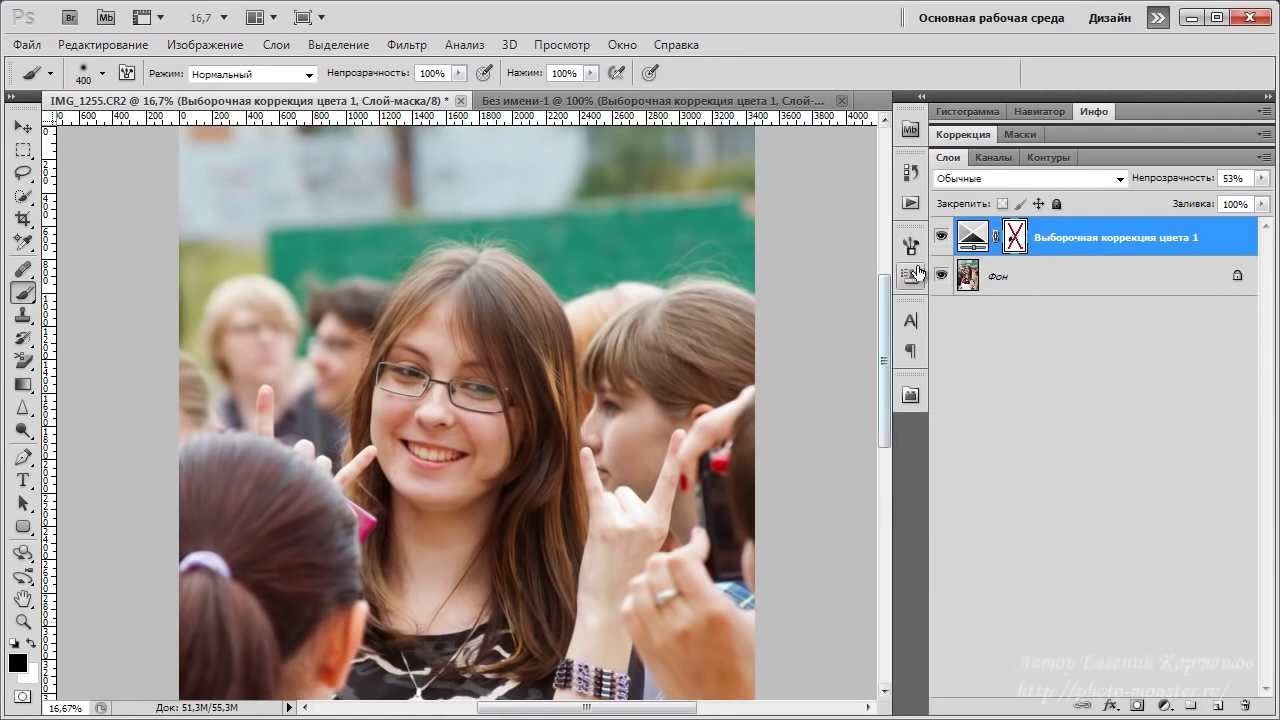
shift+click(1011, 248)
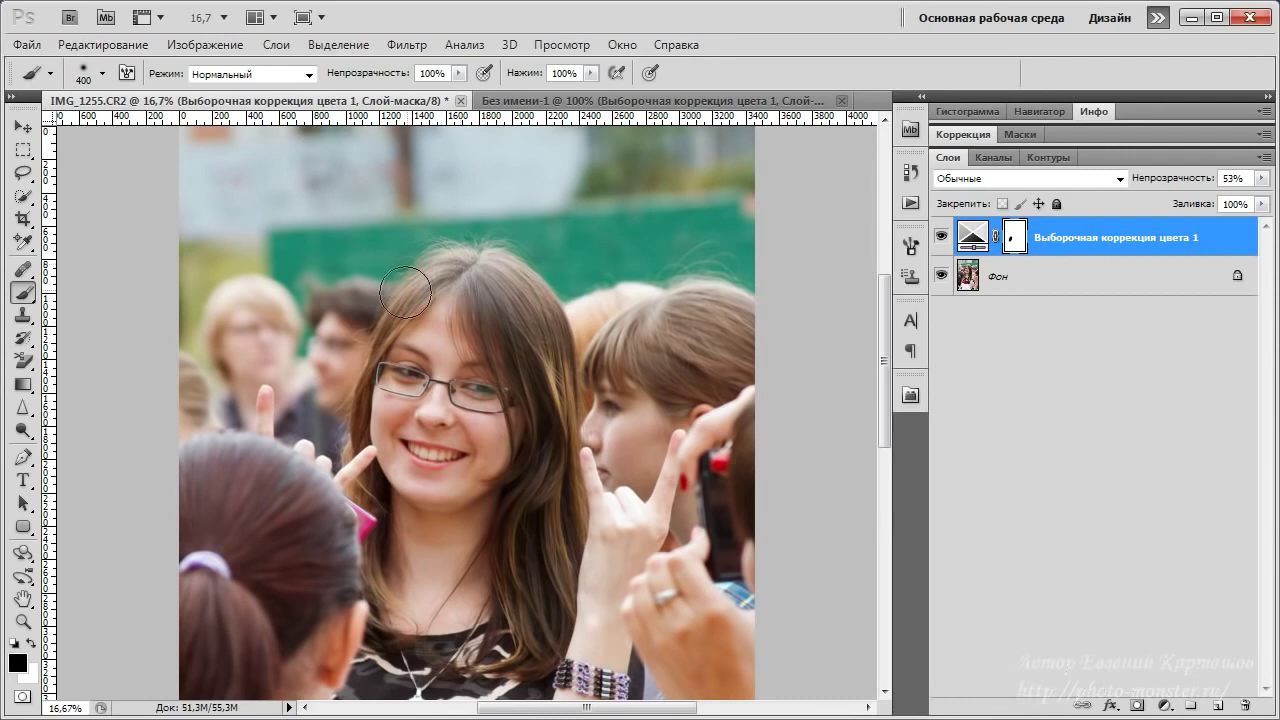
Step: Mask the correction off the smiling woman's hair with black brush strokes and toggle the layer's visibility to compare
mouse_move(358, 570)
mouse_down()
mouse_move(363, 631)
mouse_move(478, 706)
mouse_move(570, 558)
mouse_move(534, 594)
mouse_up()
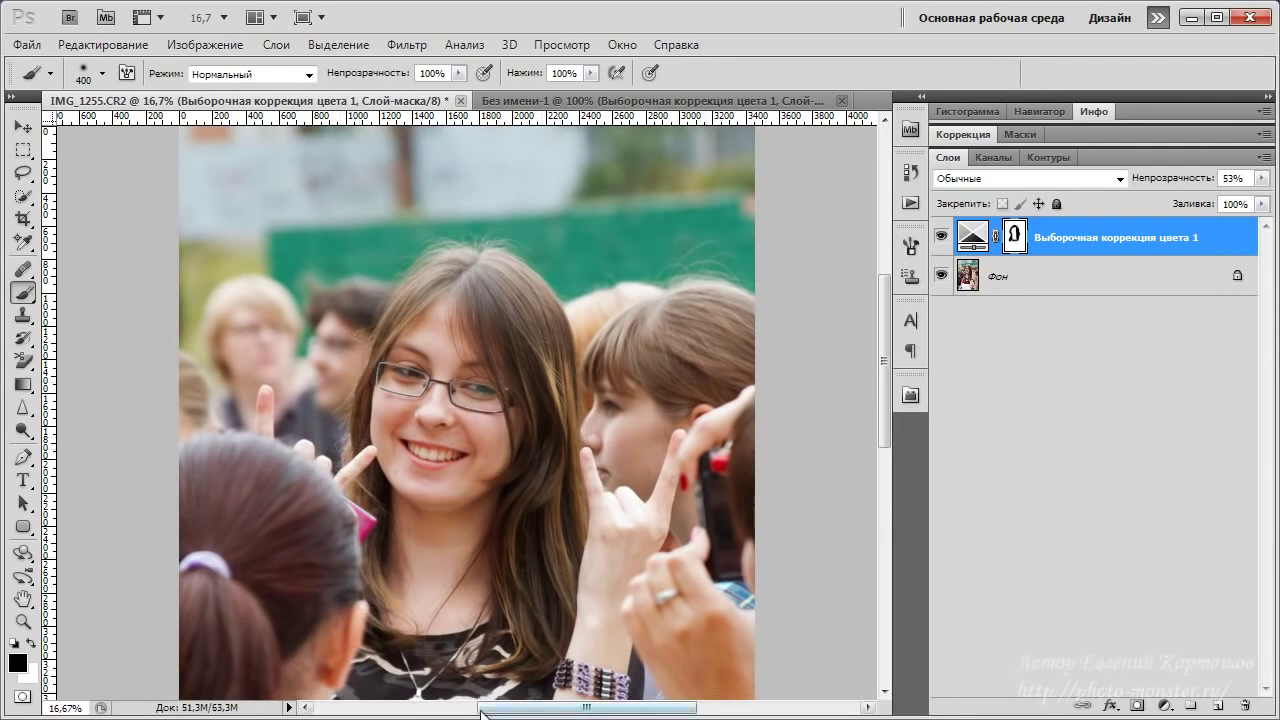
click(938, 237)
click(938, 237)
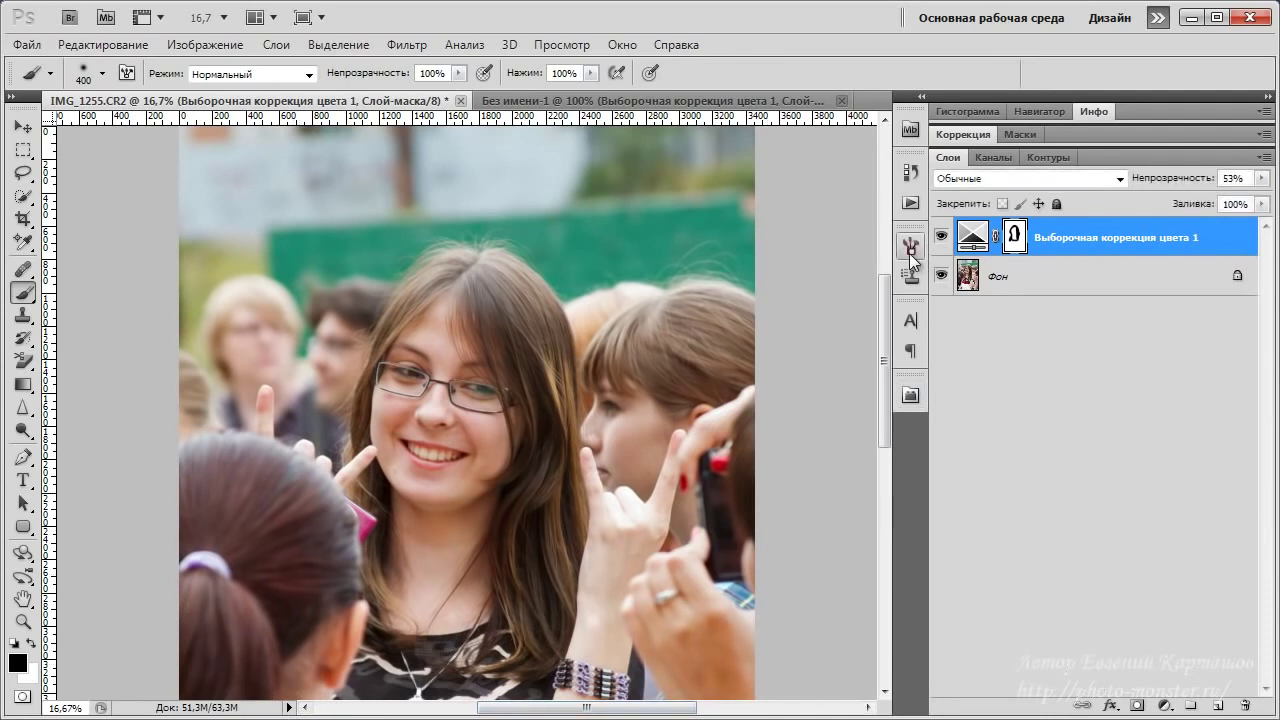